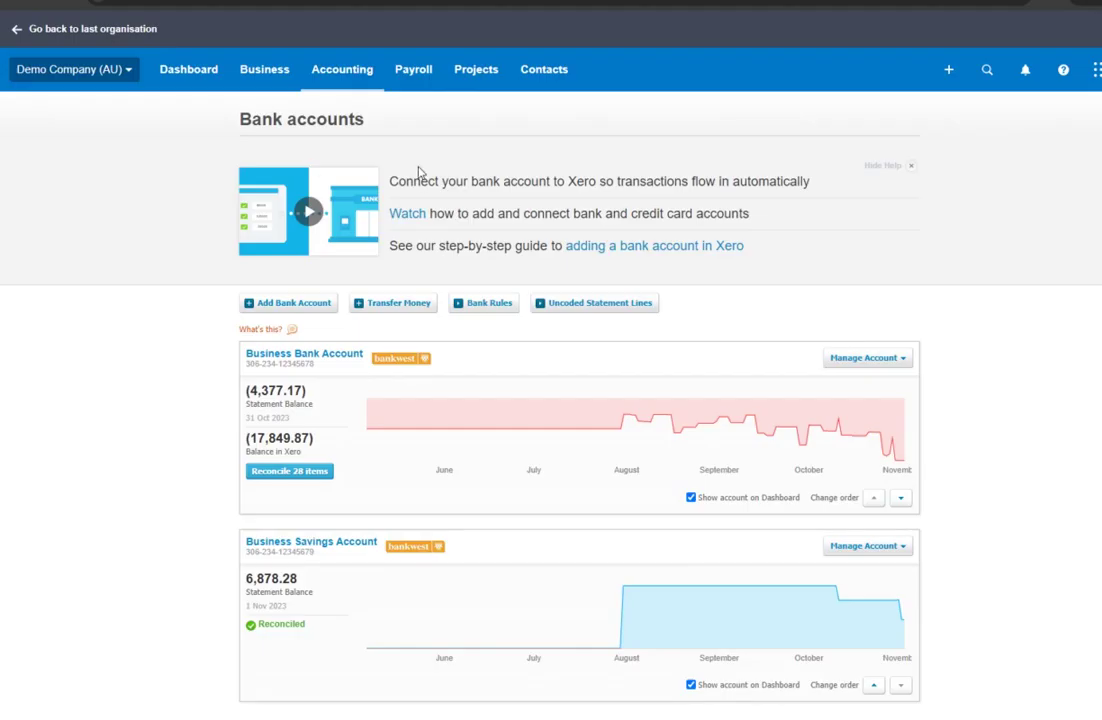
- Add an unscheduled pay run for the Weekly Calendar, current financial year, week ending 24 Oct 2023
{"action": "left_click", "coordinate": [427, 80]}
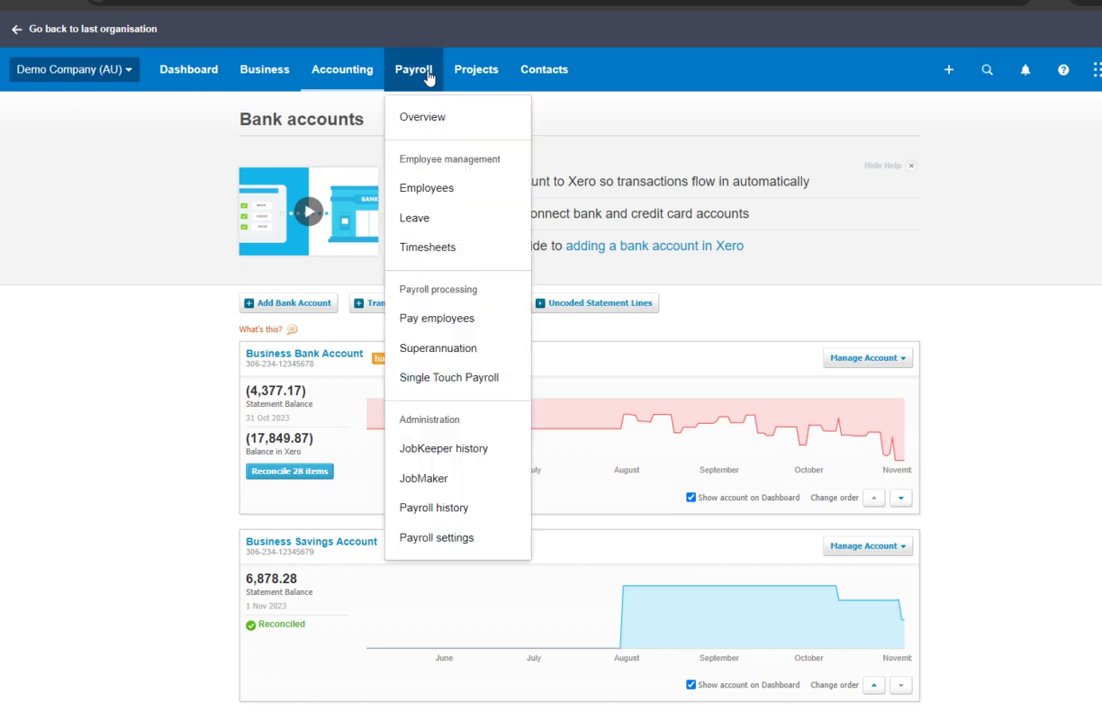
{"action": "left_click", "coordinate": [458, 322]}
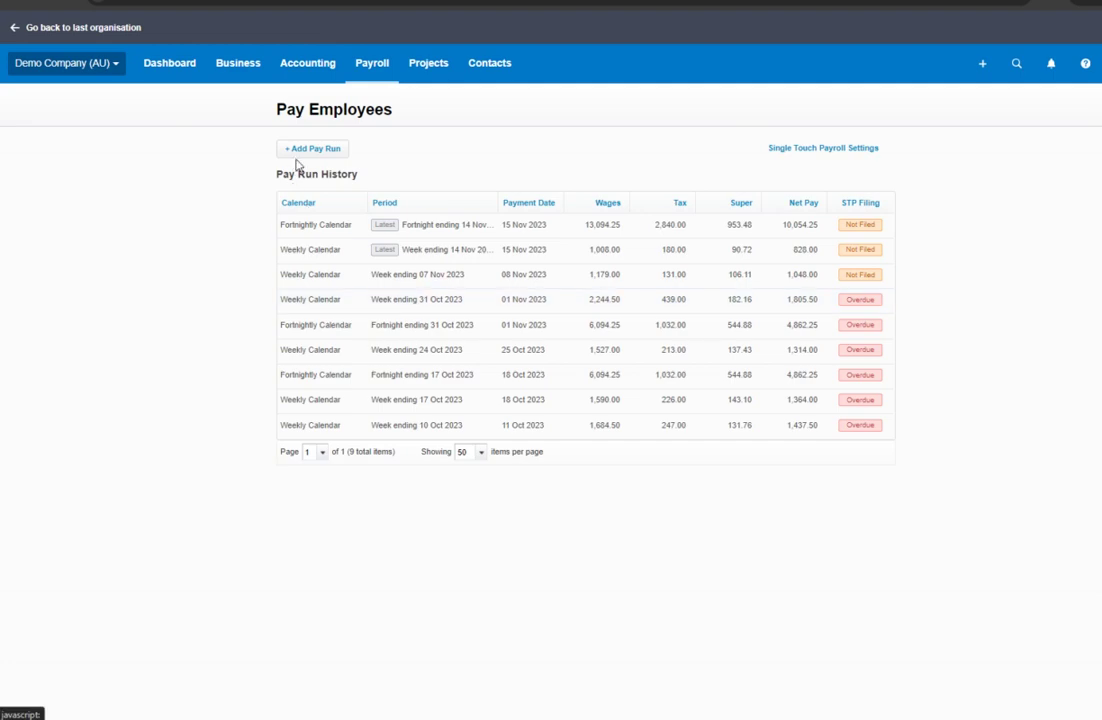
{"action": "left_click", "coordinate": [326, 150]}
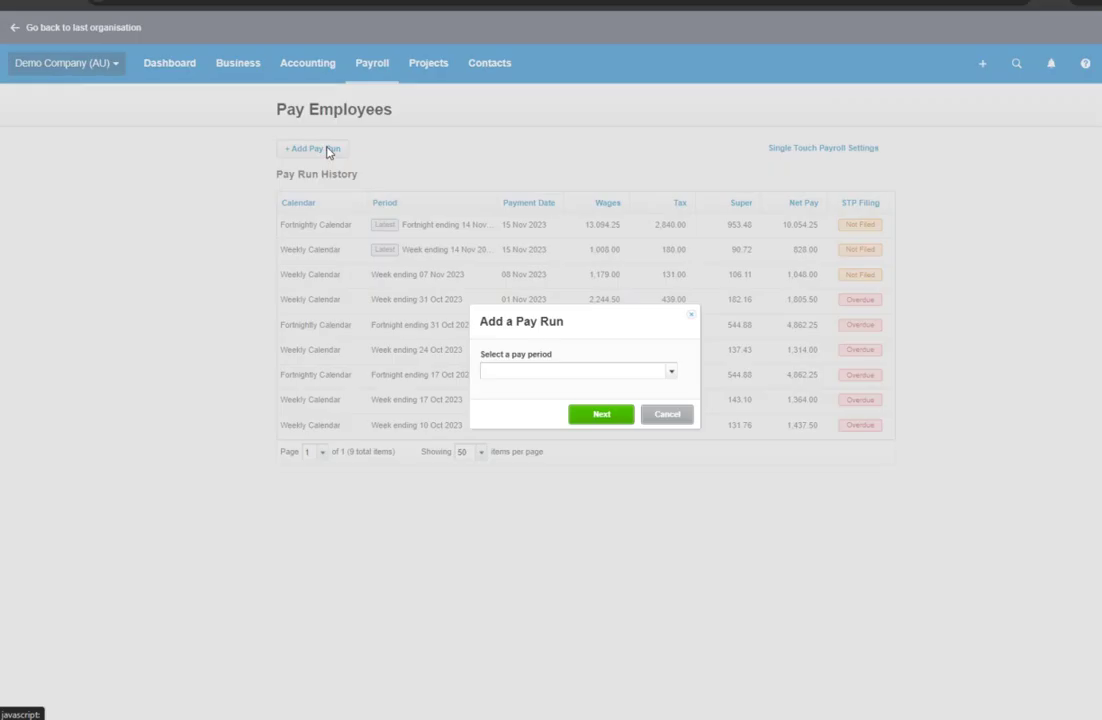
{"action": "left_click", "coordinate": [672, 372]}
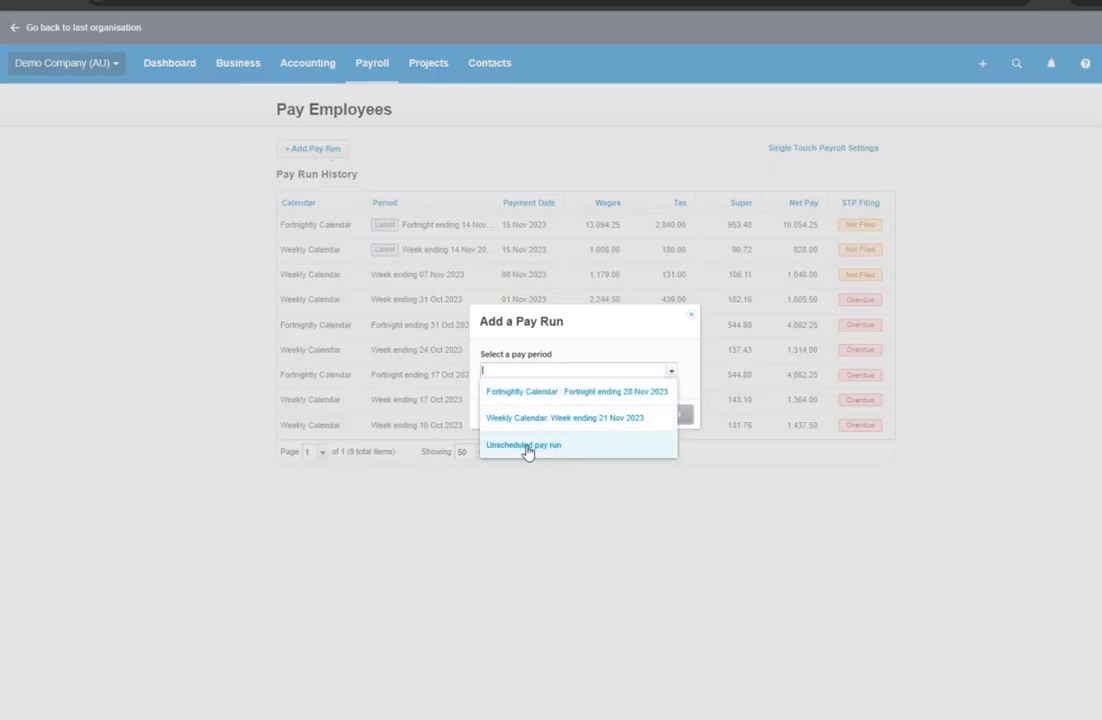
{"action": "left_click", "coordinate": [527, 450]}
{"action": "left_click", "coordinate": [672, 412]}
{"action": "left_click", "coordinate": [517, 457]}
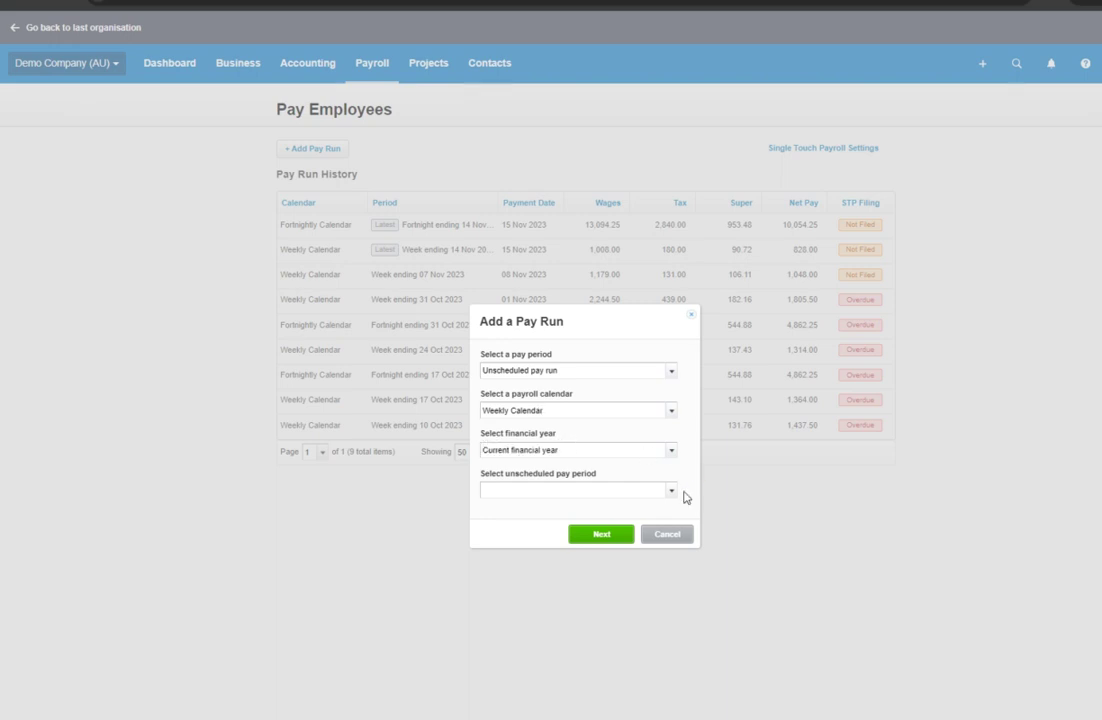
{"action": "left_click", "coordinate": [670, 492]}
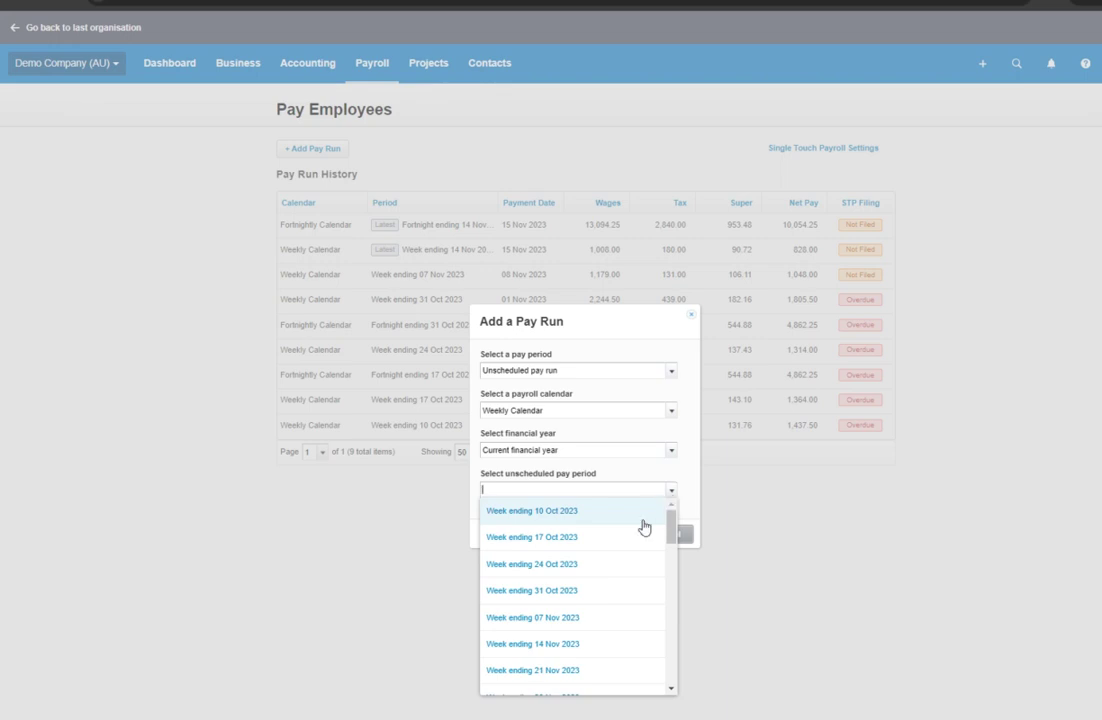
{"action": "left_click", "coordinate": [531, 566]}
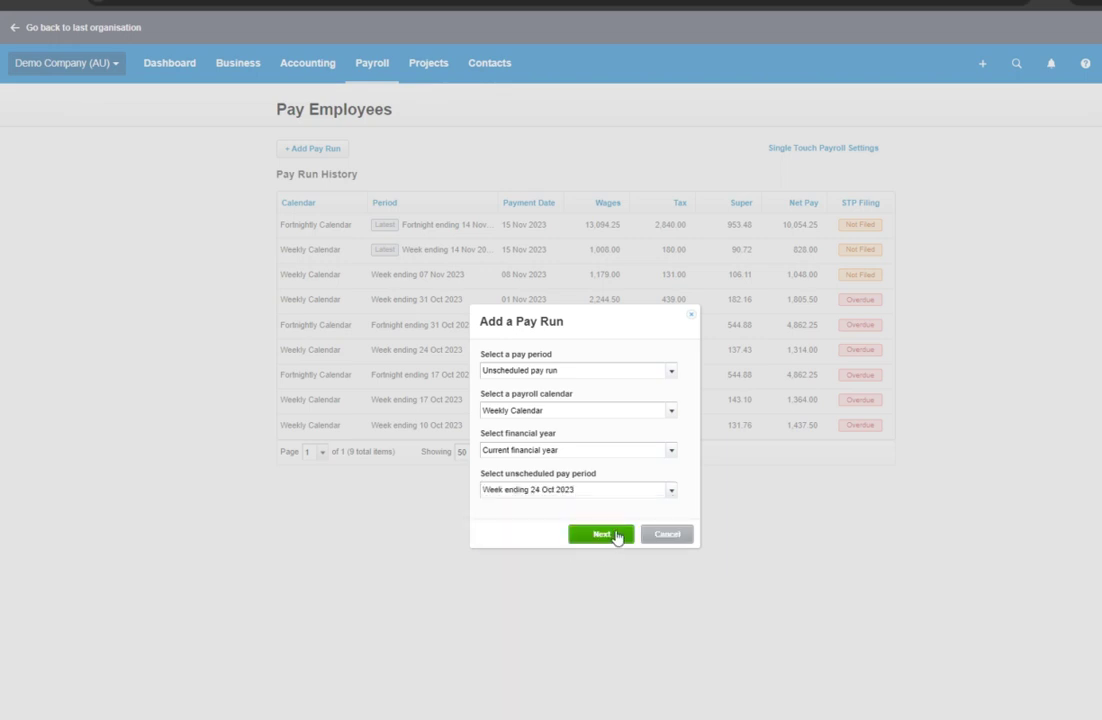
{"action": "left_click", "coordinate": [601, 534]}
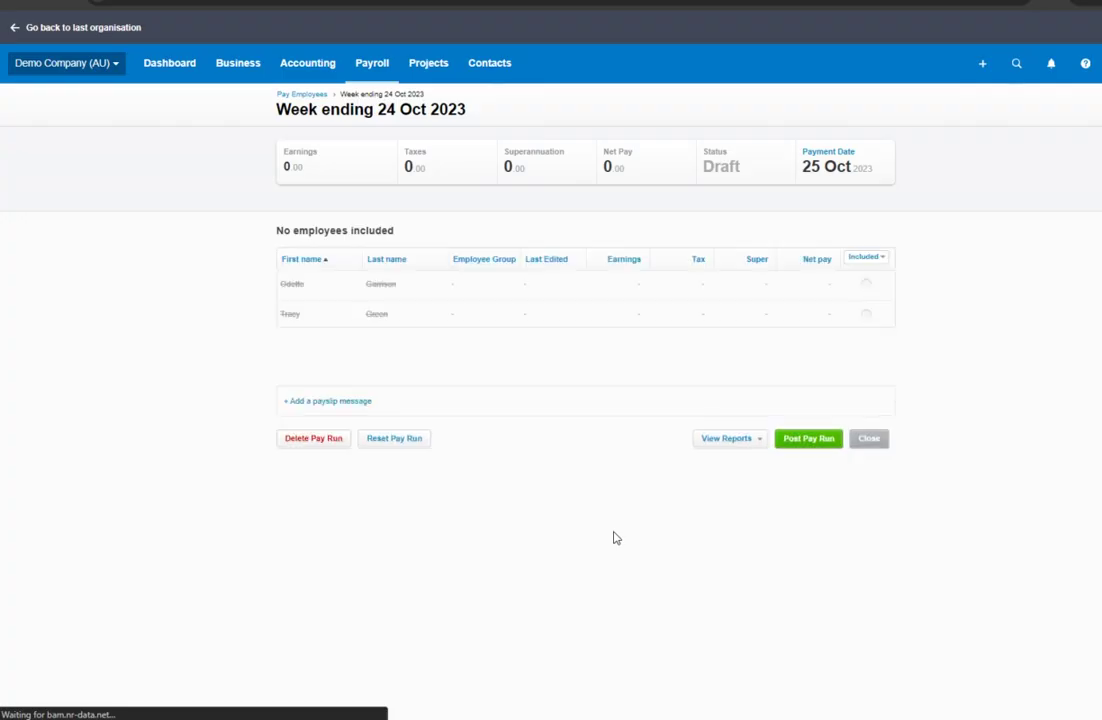
- Include the first listed employee in the pay run and set the ordinary hours on their payslip to 5
{"action": "left_click", "coordinate": [866, 286]}
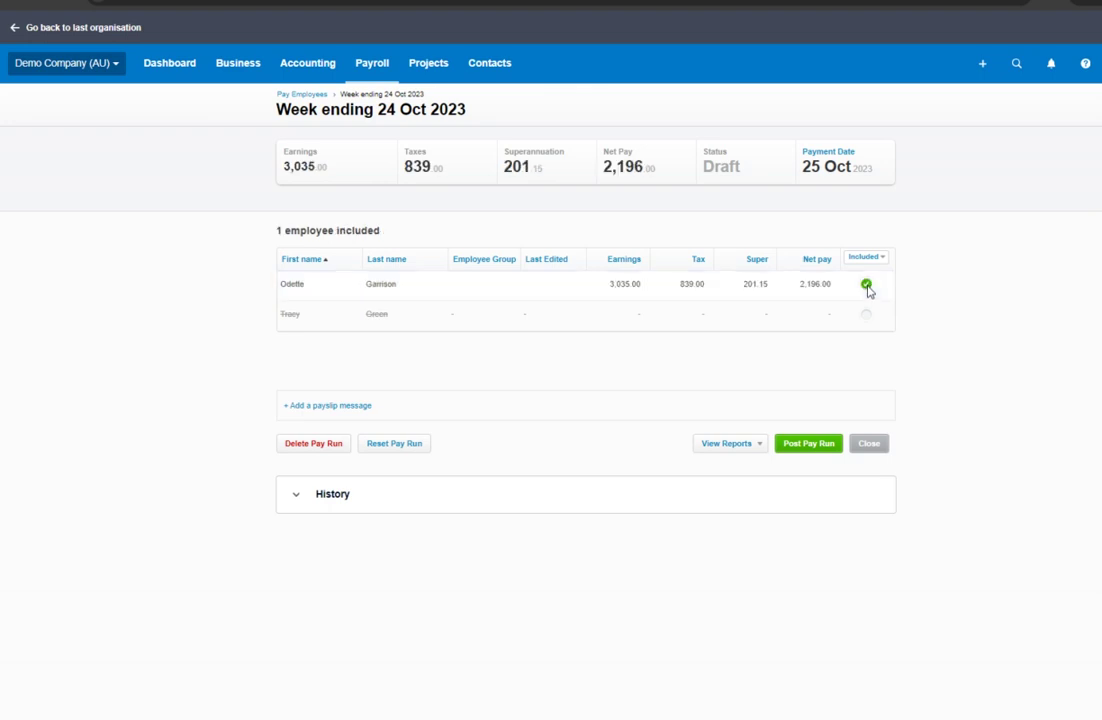
{"action": "left_click", "coordinate": [523, 291]}
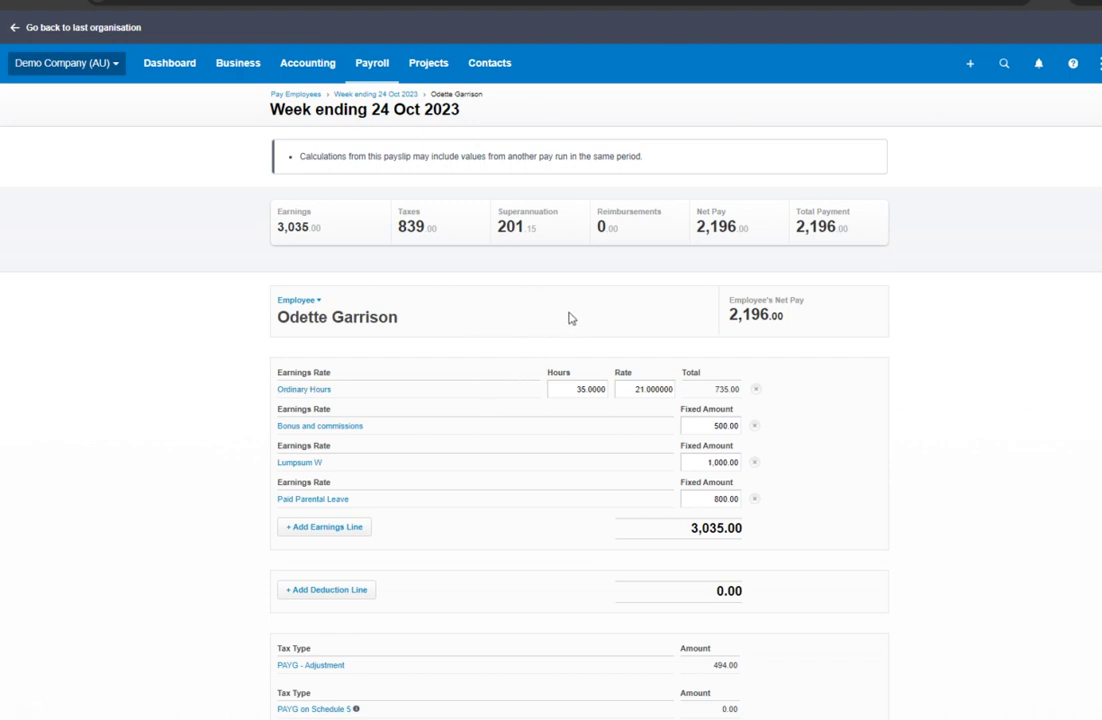
{"action": "left_click", "coordinate": [570, 389]}
{"action": "type", "text": "5"}
{"action": "left_click", "coordinate": [846, 423]}
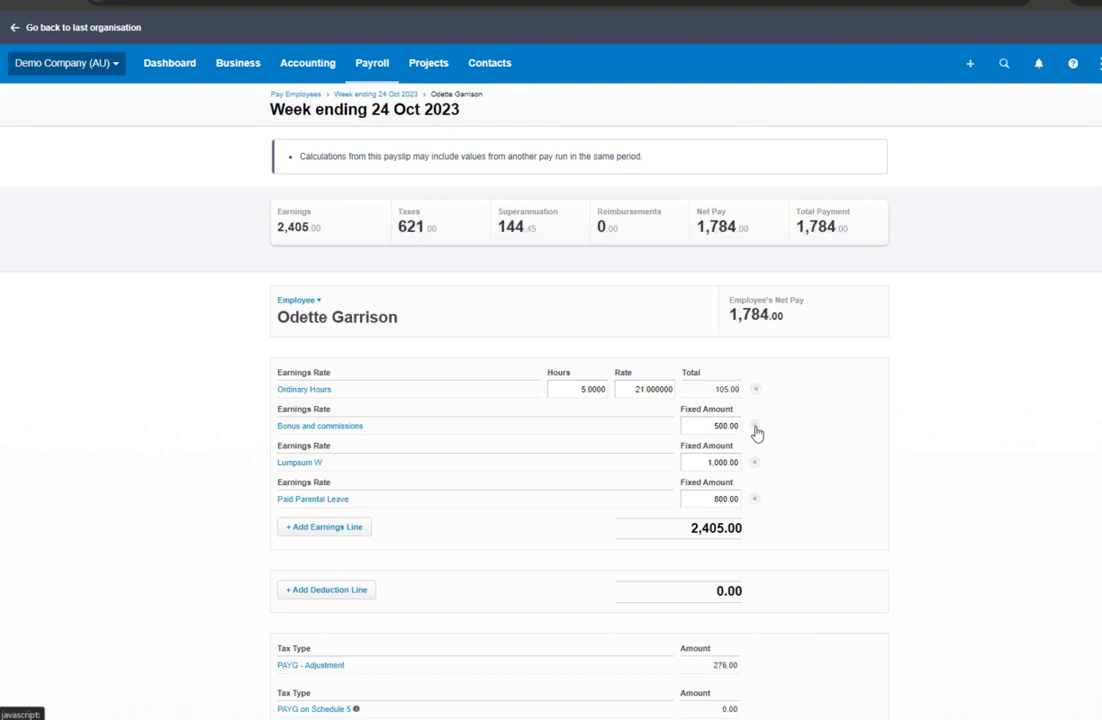
- Remove the Bonus and commissions, Lumpsum W and Paid Parental Leave earnings lines from the payslip
{"action": "left_click", "coordinate": [757, 431]}
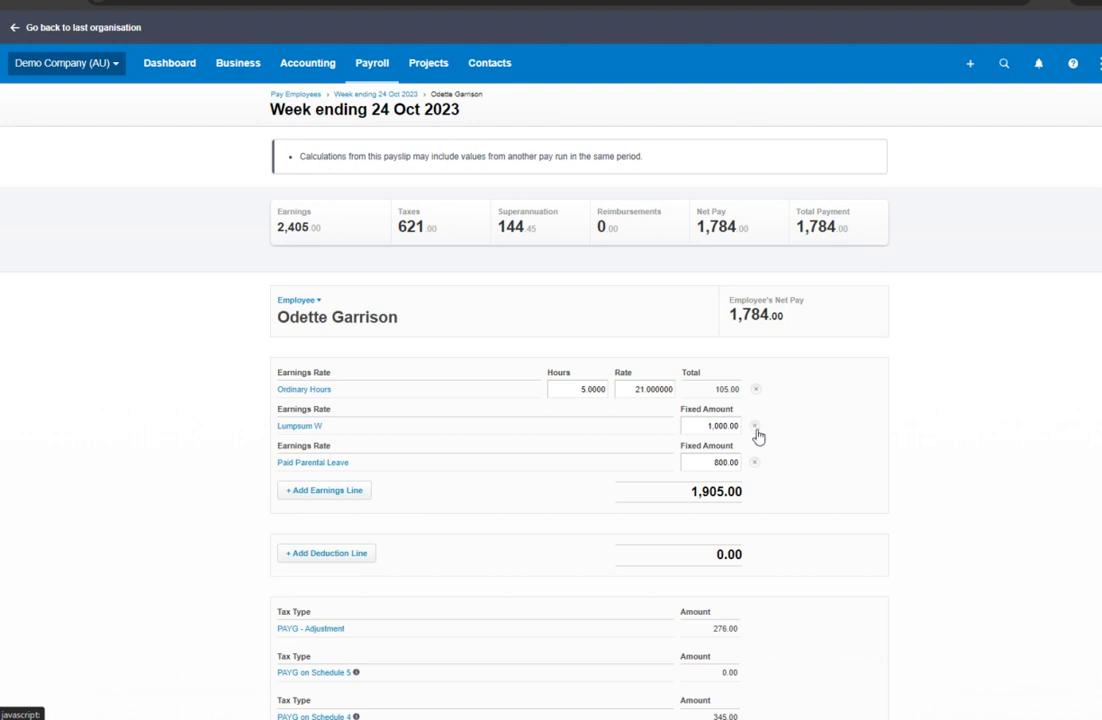
{"action": "left_click", "coordinate": [758, 431]}
{"action": "left_click", "coordinate": [757, 431]}
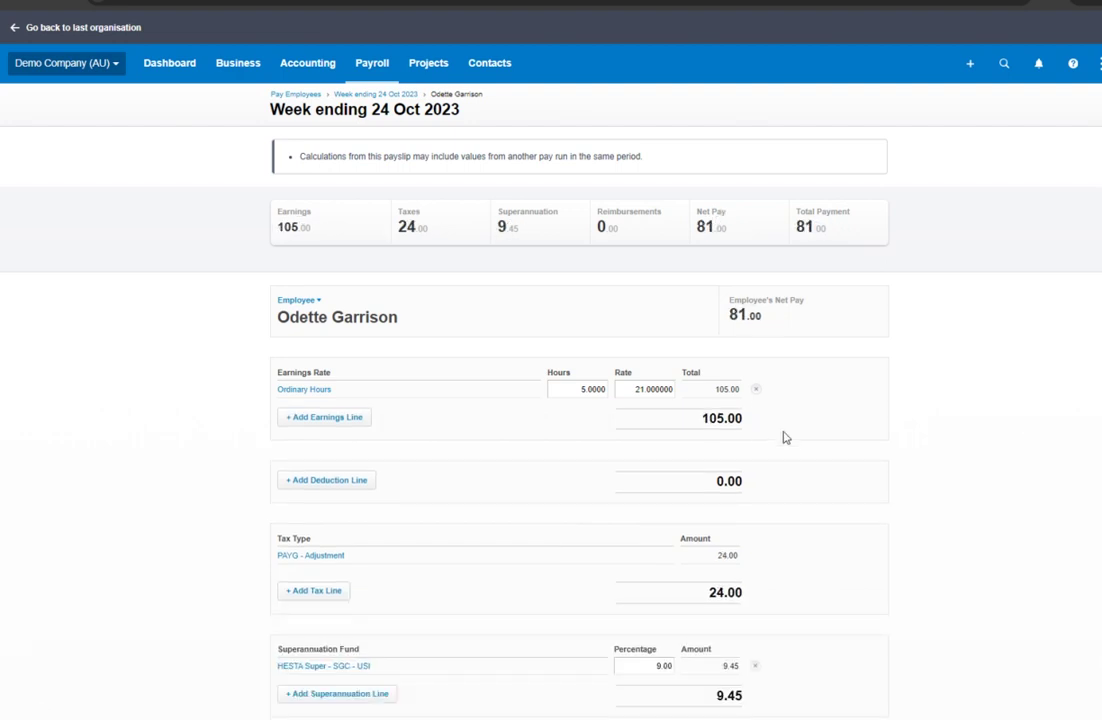
- Review the payslip's tax, superannuation and leave lines and save the payslip
{"action": "scroll", "coordinate": [867, 455], "scroll_direction": "down", "scroll_amount": 1}
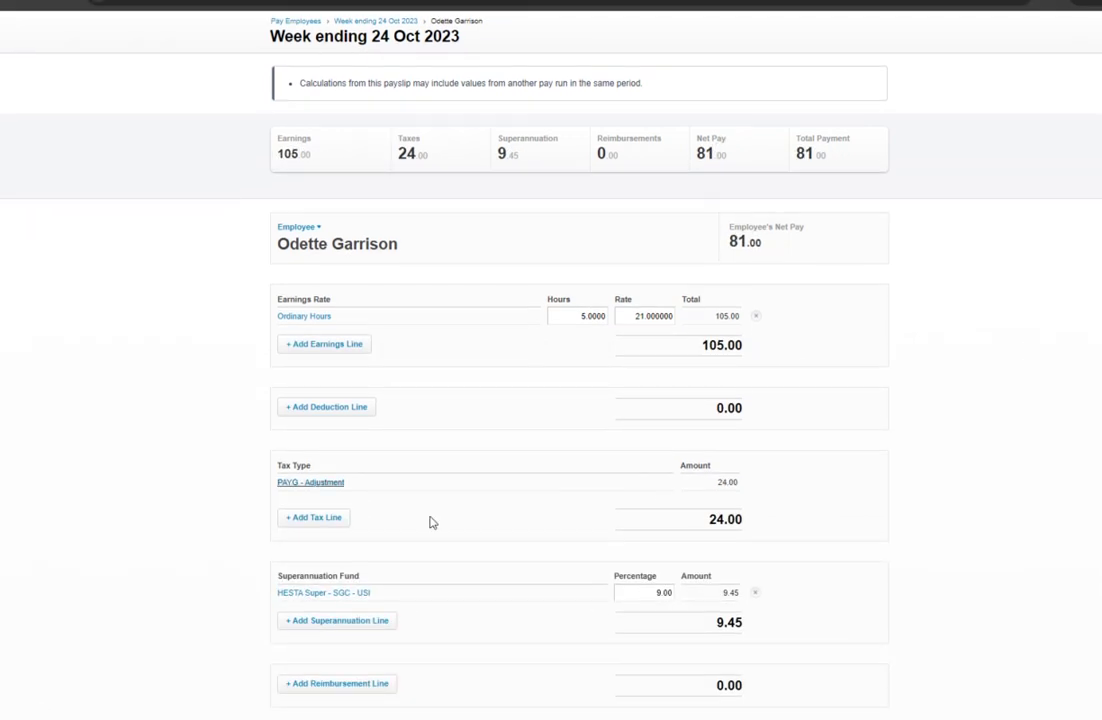
{"action": "triple_click", "coordinate": [760, 524]}
{"action": "left_click", "coordinate": [851, 524]}
{"action": "scroll", "coordinate": [745, 517], "scroll_direction": "down", "scroll_amount": 2}
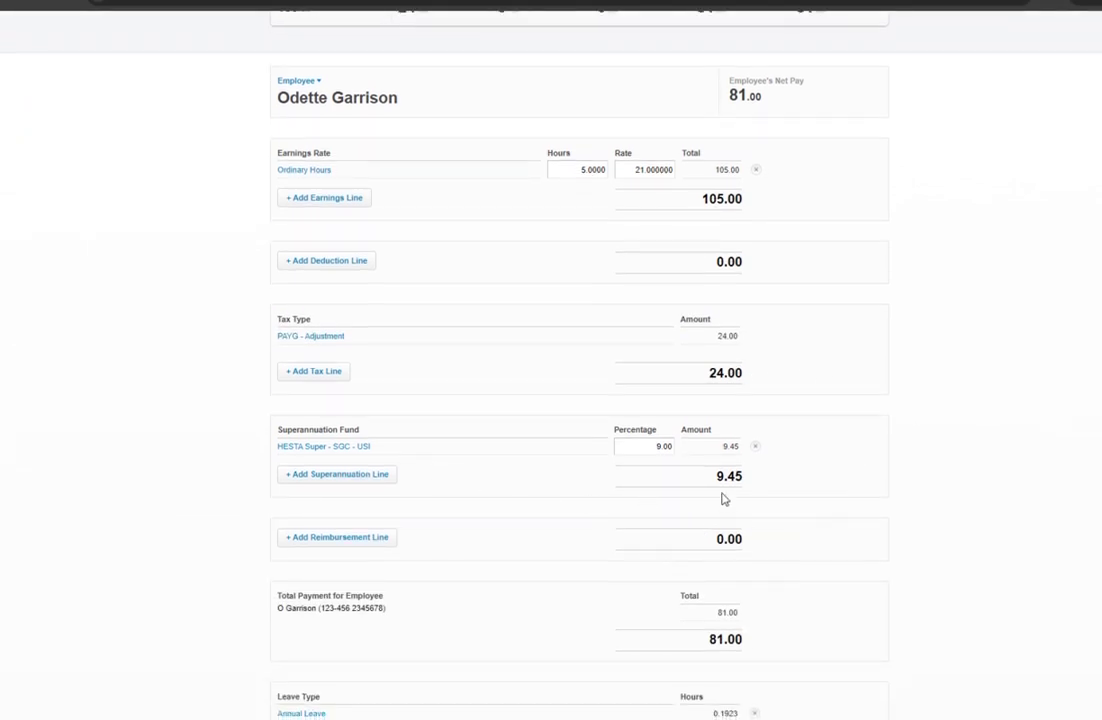
{"action": "scroll", "coordinate": [748, 494], "scroll_direction": "down", "scroll_amount": 2}
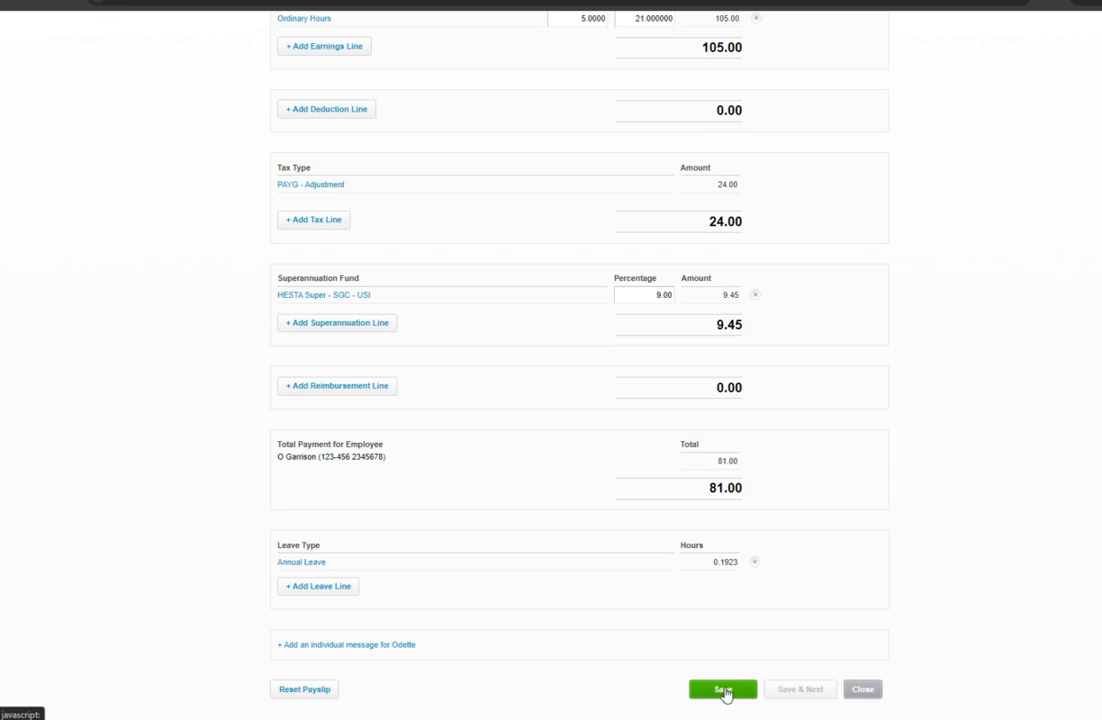
{"action": "left_click", "coordinate": [724, 690]}
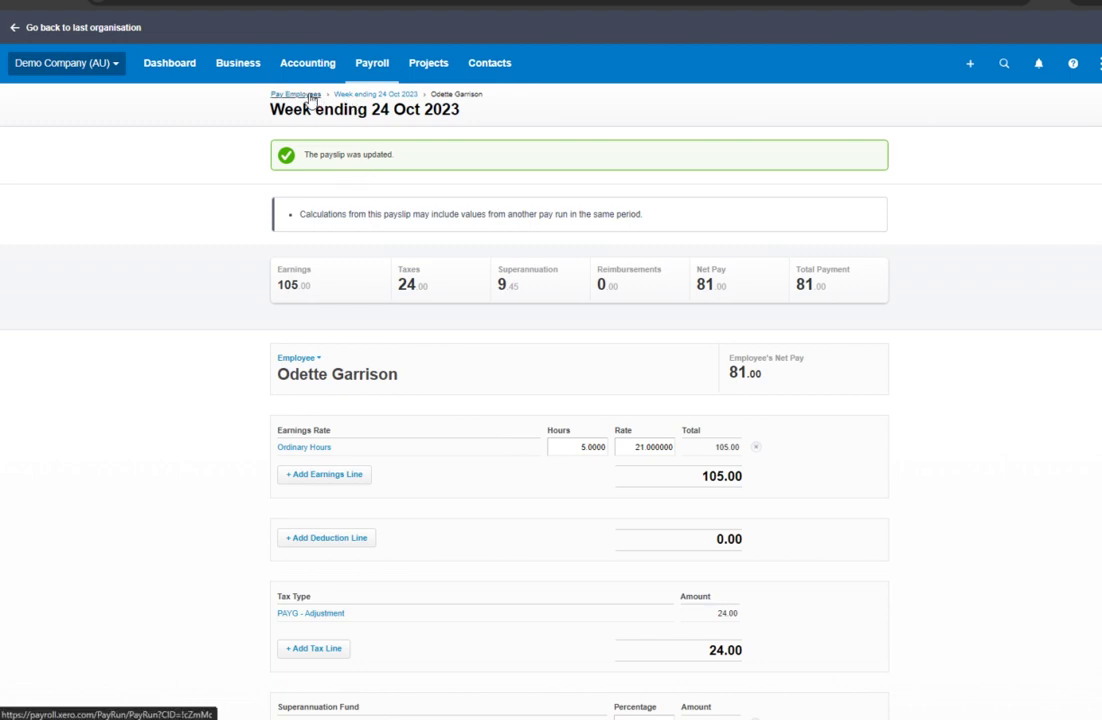
- Return to the week ending 24 Oct 2023 pay run and post it, confirming the posting
{"action": "left_click", "coordinate": [385, 95]}
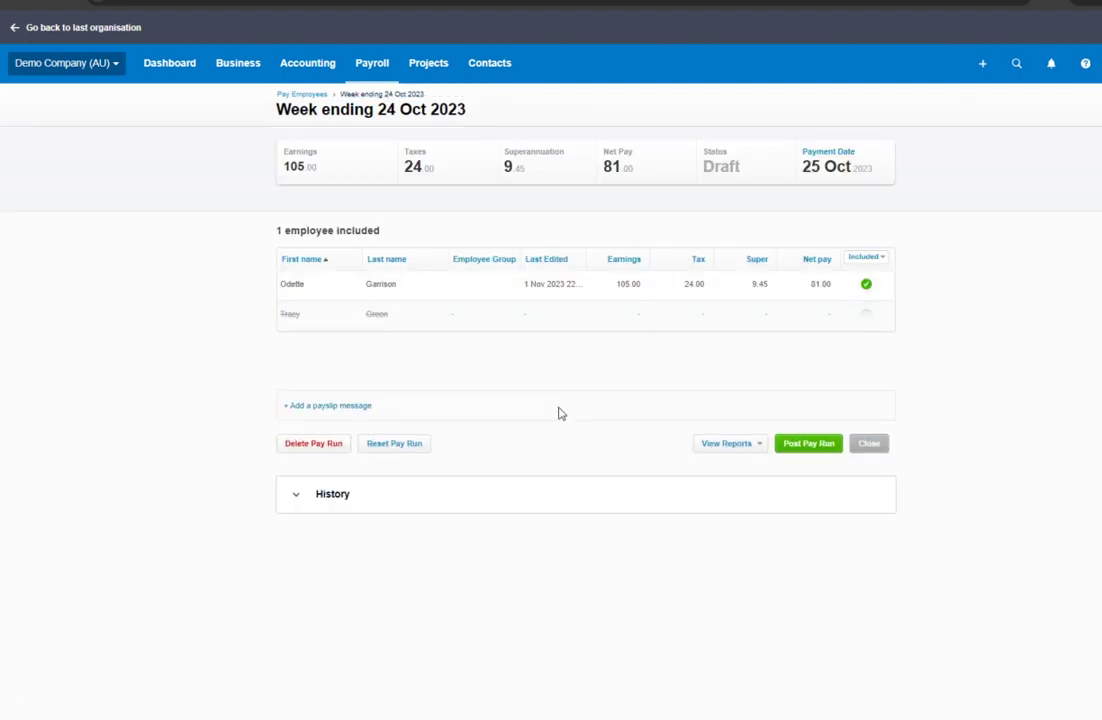
{"action": "left_click", "coordinate": [820, 445]}
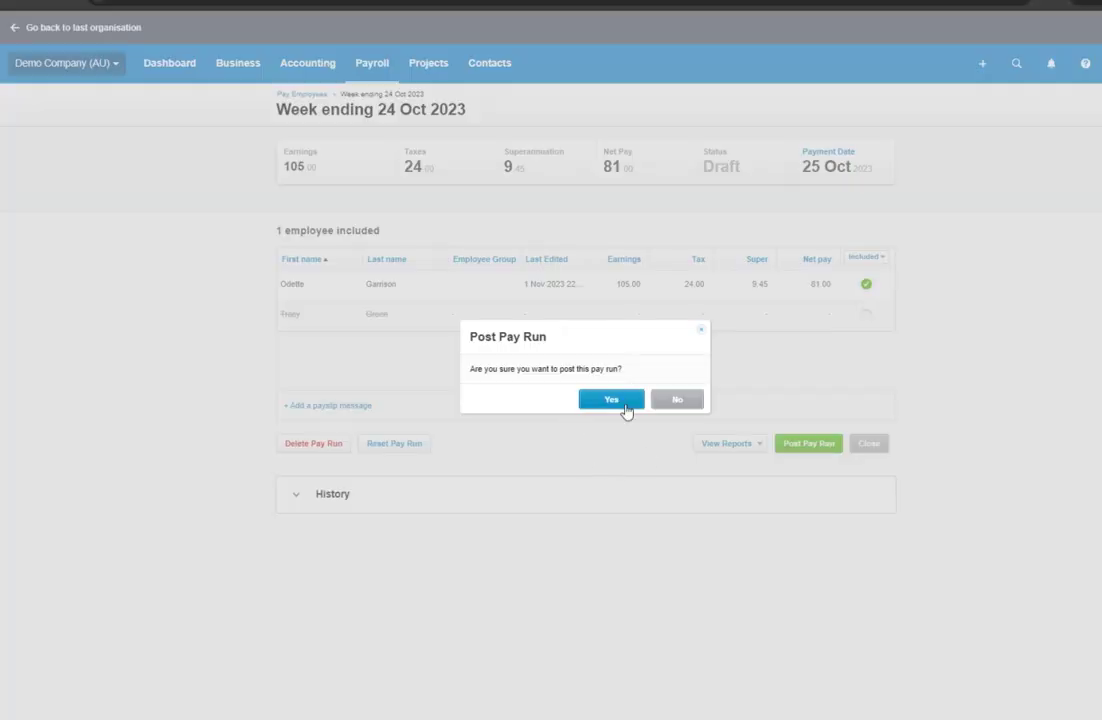
{"action": "left_click", "coordinate": [625, 405]}
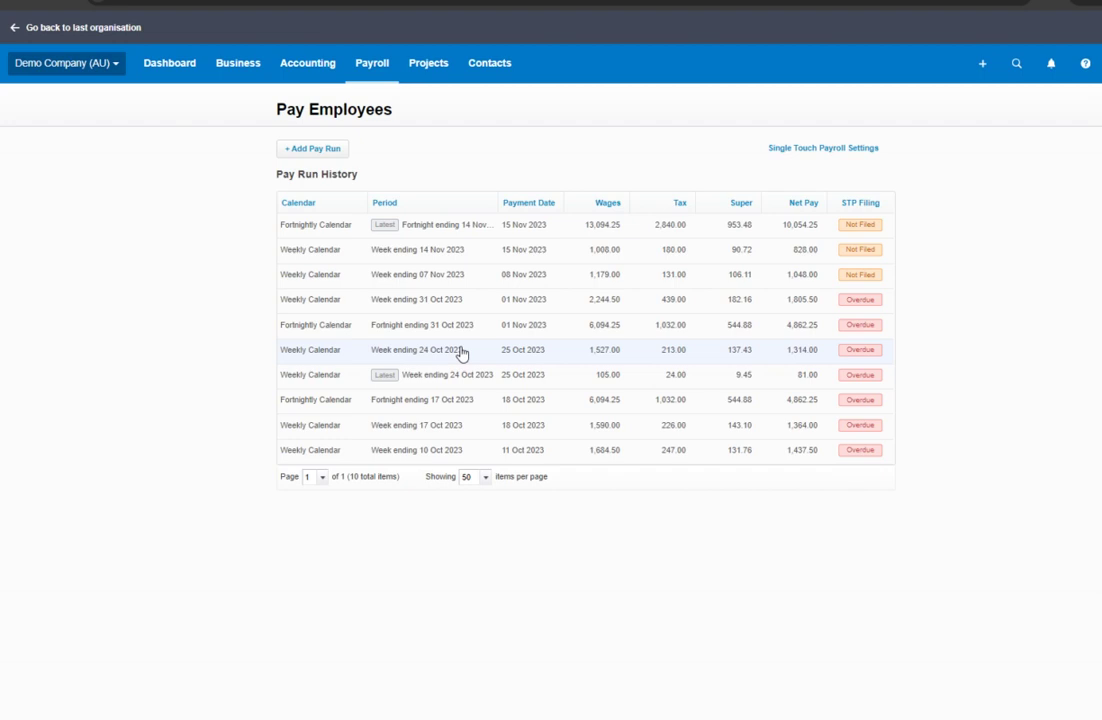
- Check the first employee's hours in the original week ending 24 Oct 2023 pay run and open the unscheduled run for that week
{"action": "left_click", "coordinate": [461, 355]}
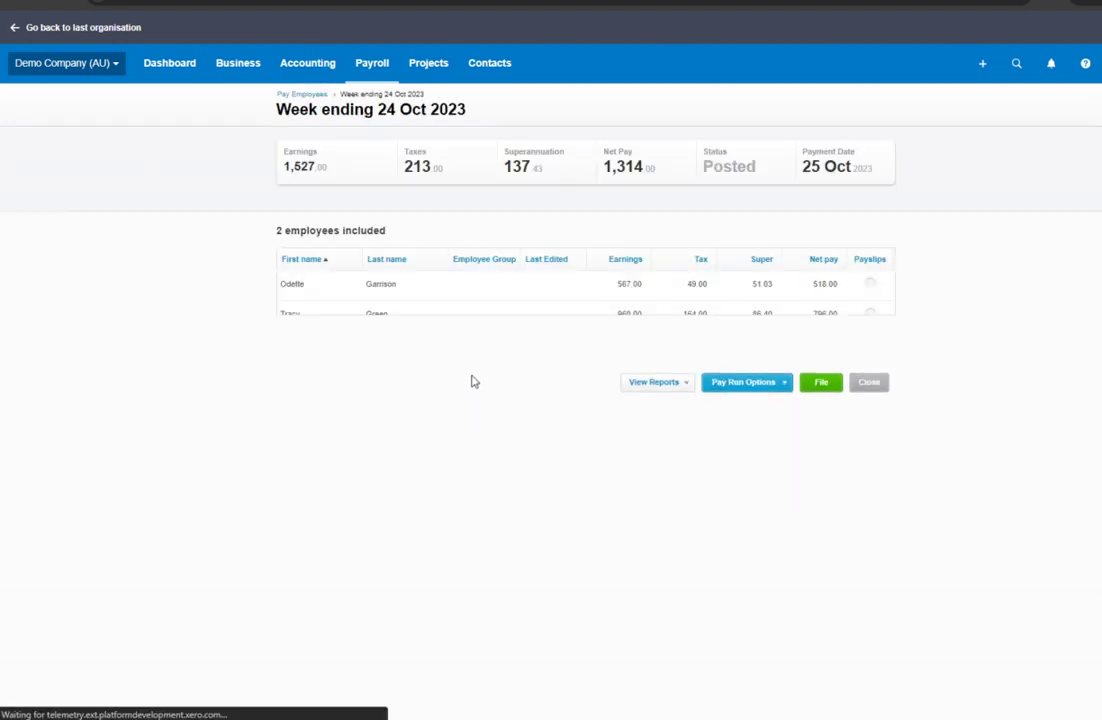
{"action": "left_click", "coordinate": [484, 286]}
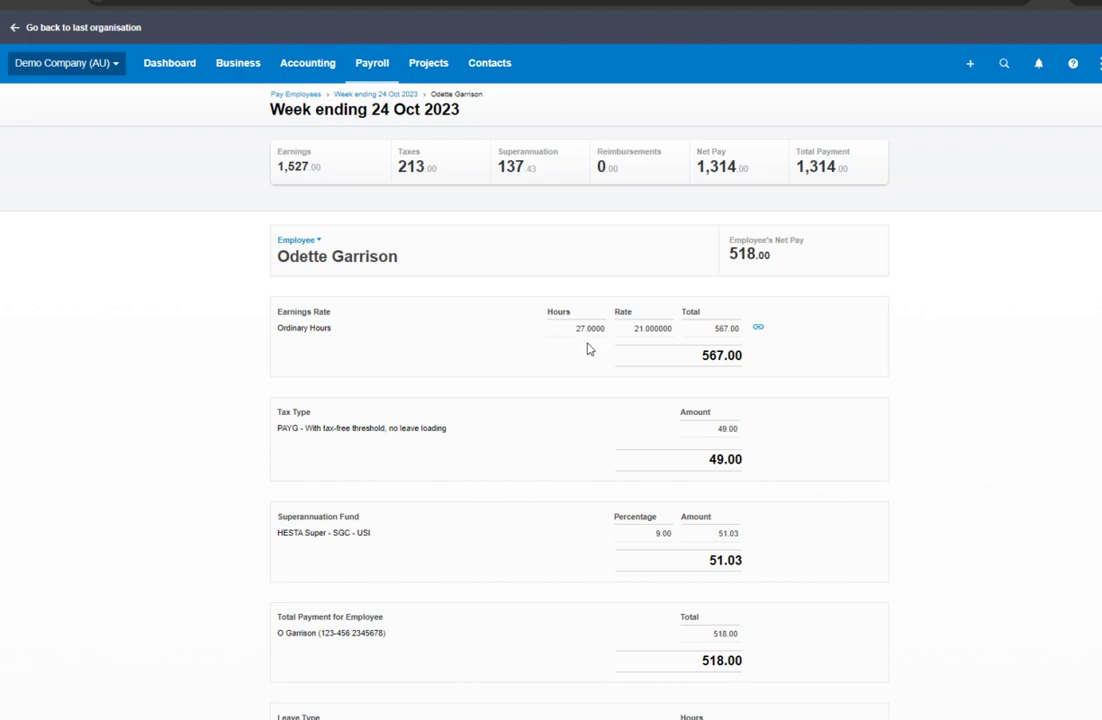
{"action": "double_click", "coordinate": [580, 328]}
{"action": "left_click", "coordinate": [882, 415]}
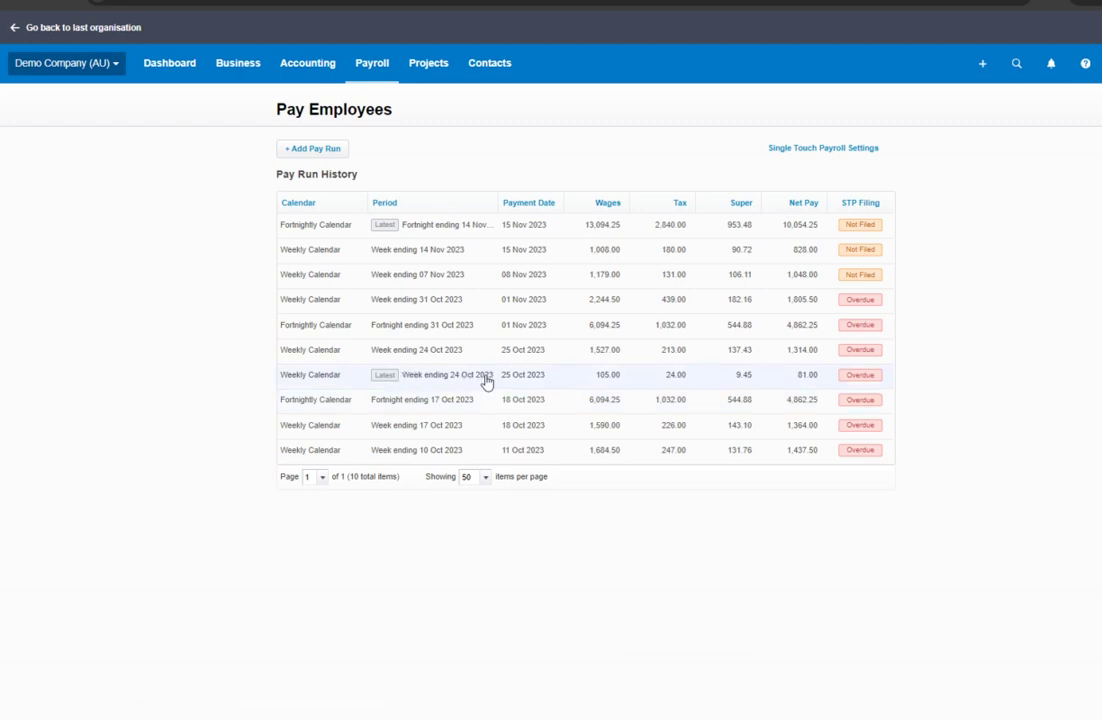
{"action": "left_click", "coordinate": [489, 382]}
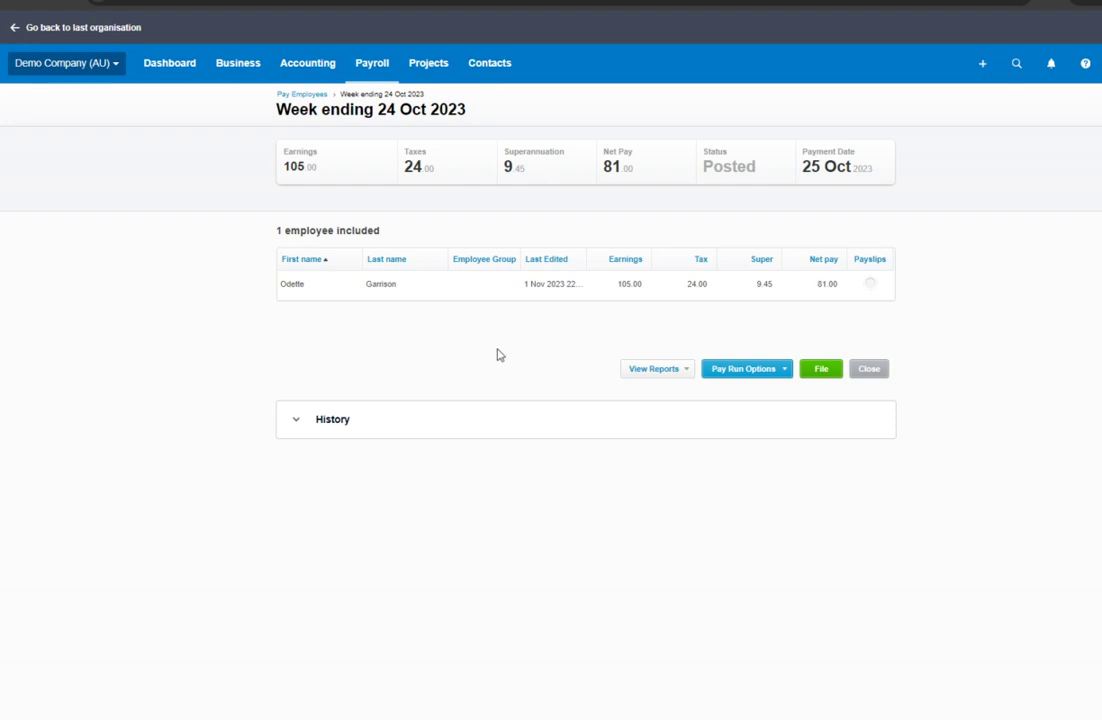